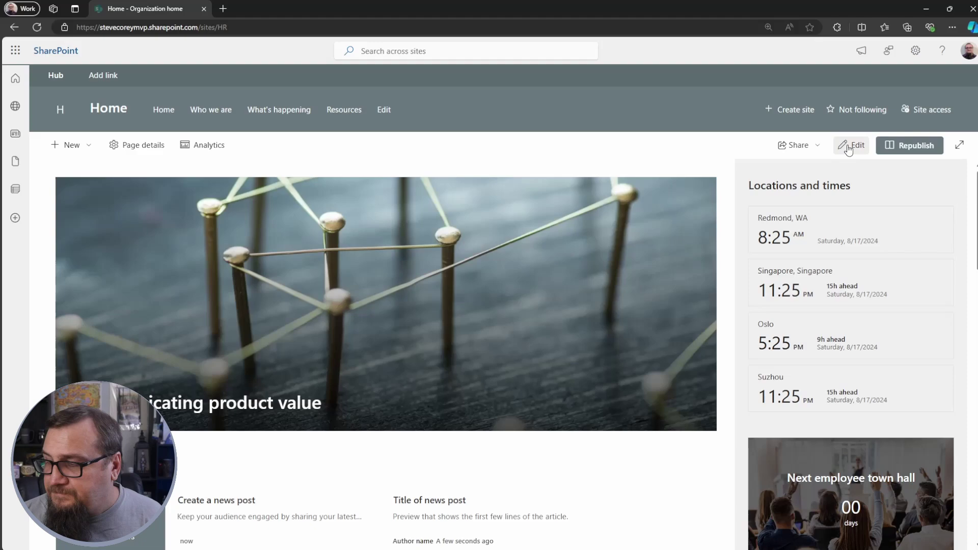
Switch the HR home page into edit mode and preview the column-one web part picker
left_click(851, 145)
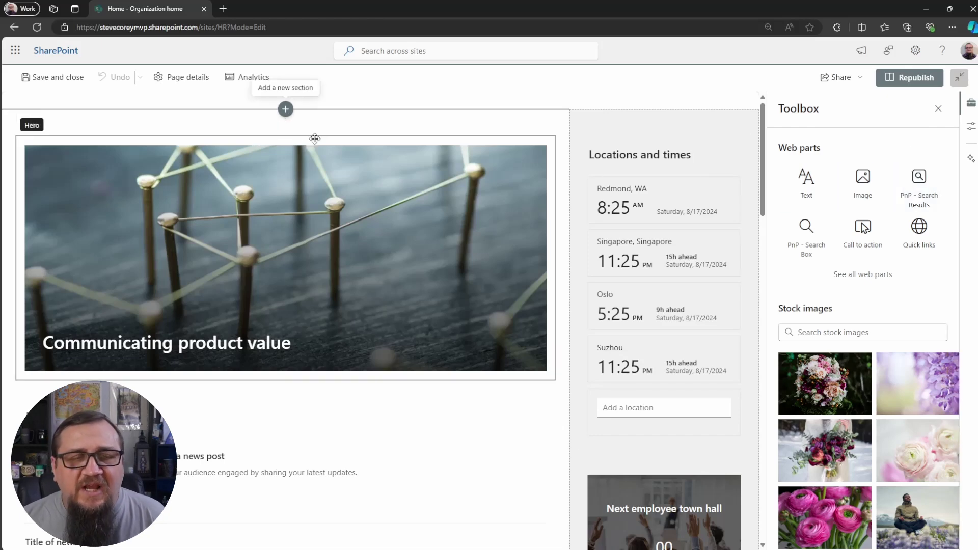
left_click(285, 128)
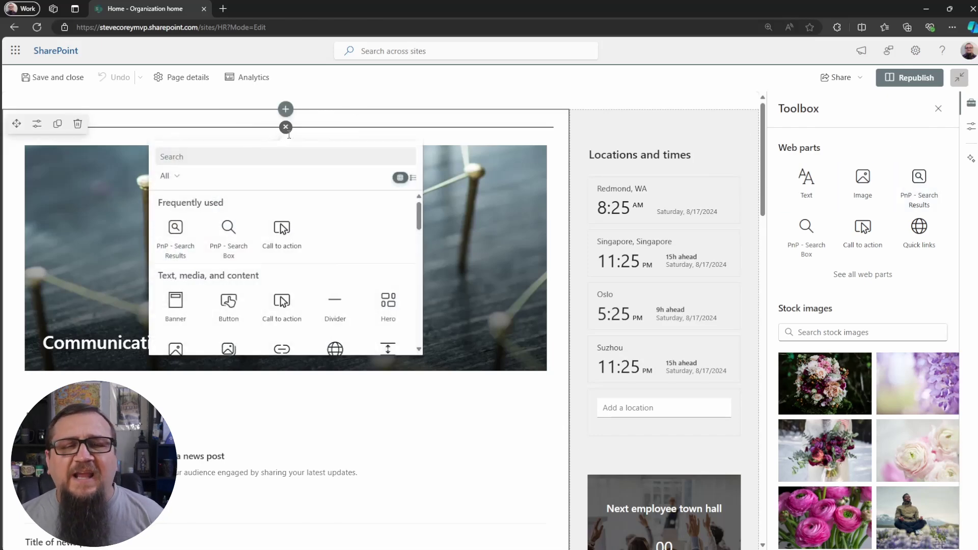
left_click(412, 90)
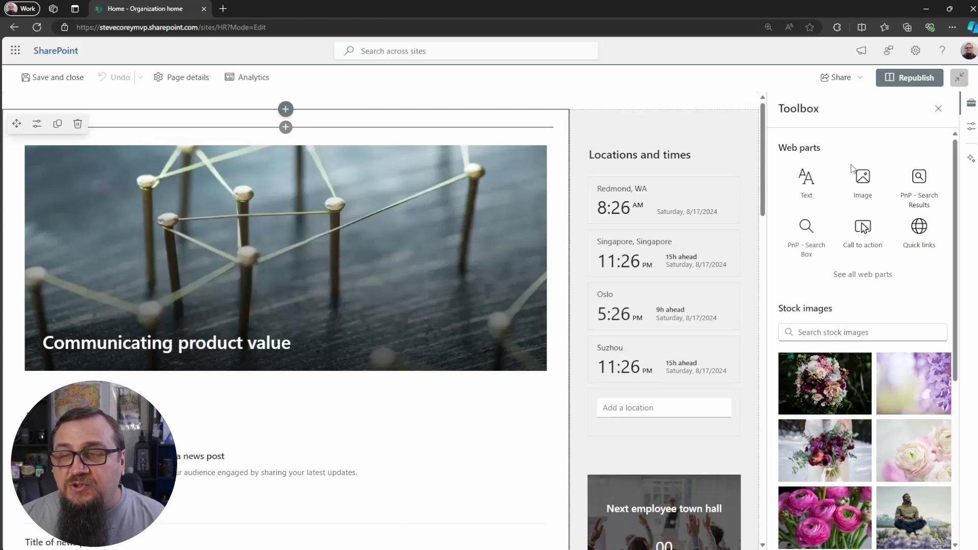
Show all web parts and add a Button web part above Locations and times
left_click(872, 285)
scroll(863, 302, "down", 5)
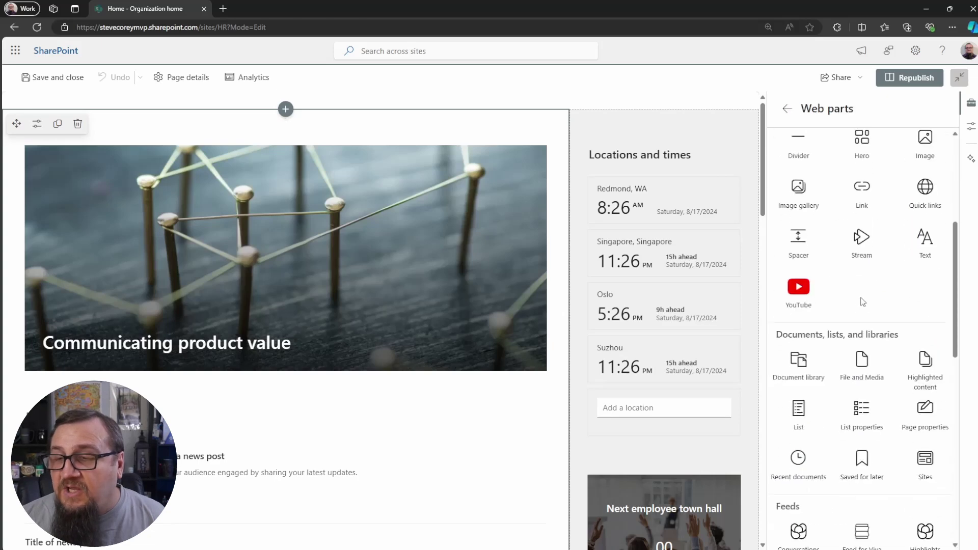
scroll(863, 302, "up", 5)
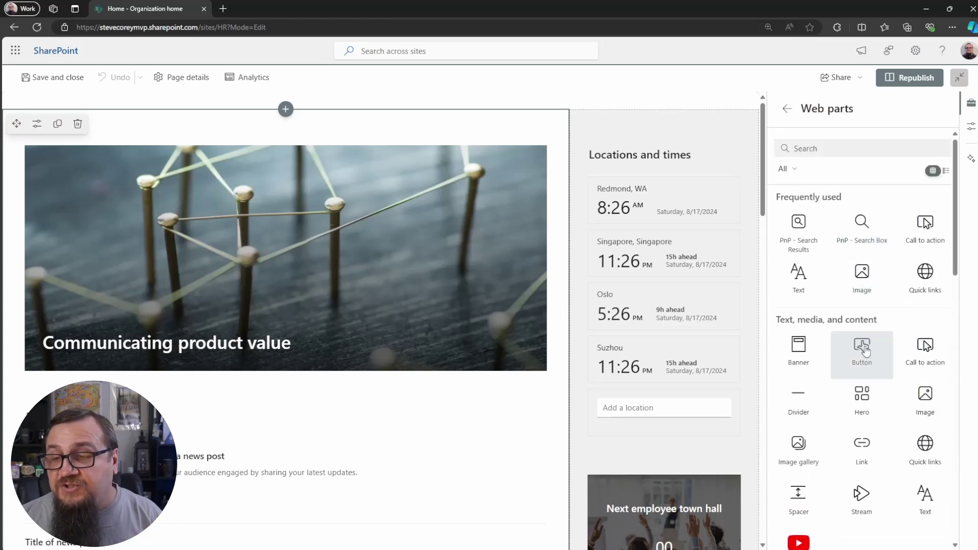
left_click_drag(866, 352, 660, 140)
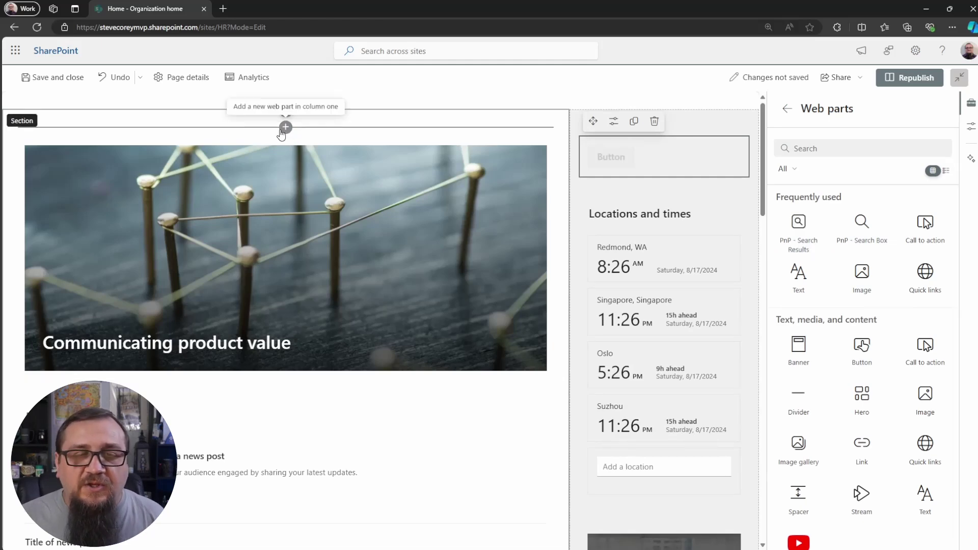
left_click(285, 127)
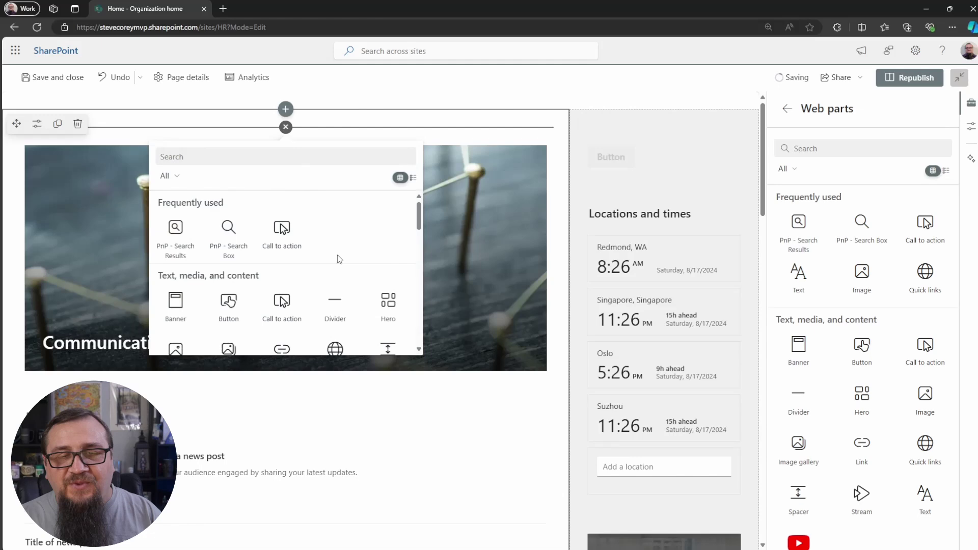
scroll(340, 259, "down", 10)
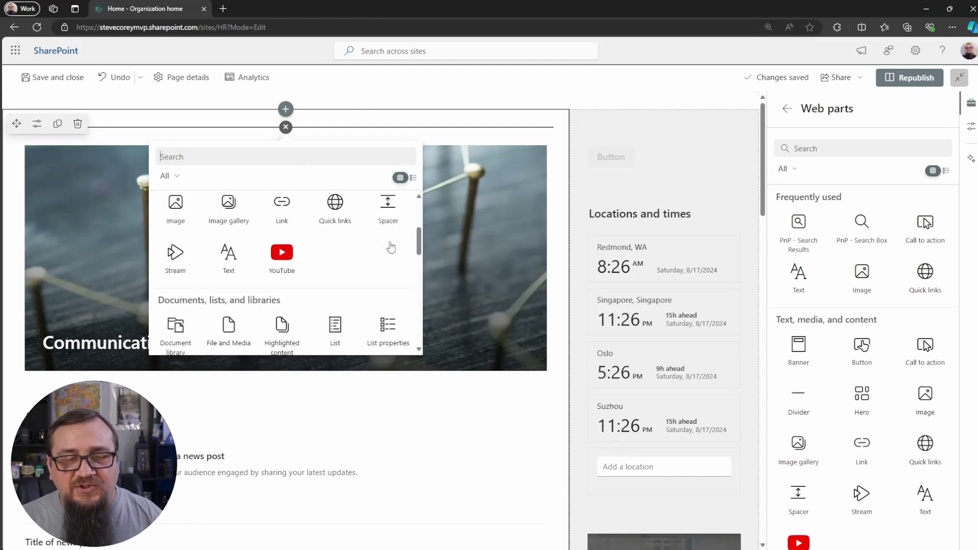
left_click(511, 86)
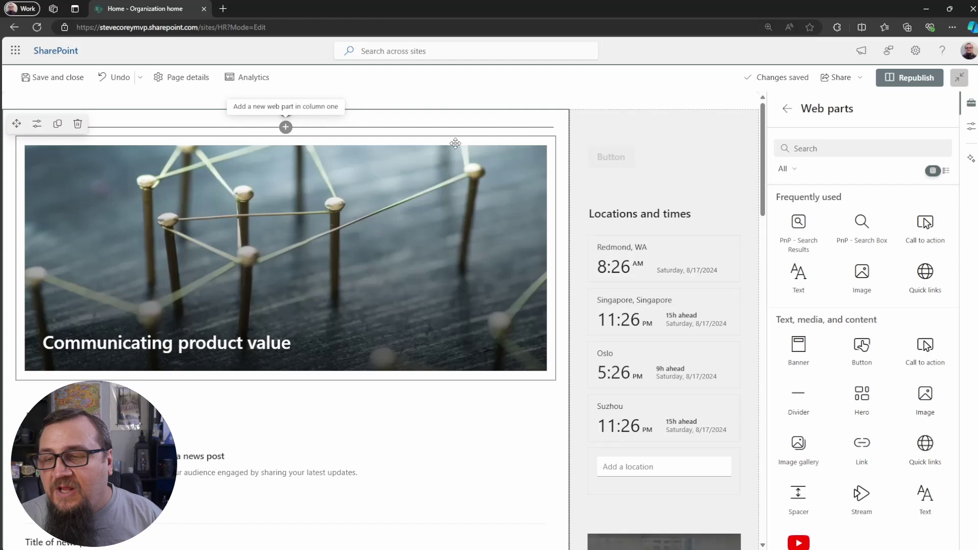
Add a PnP Search Results web part, then delete it, the empty Text part and the right column
left_click_drag(803, 239, 681, 140)
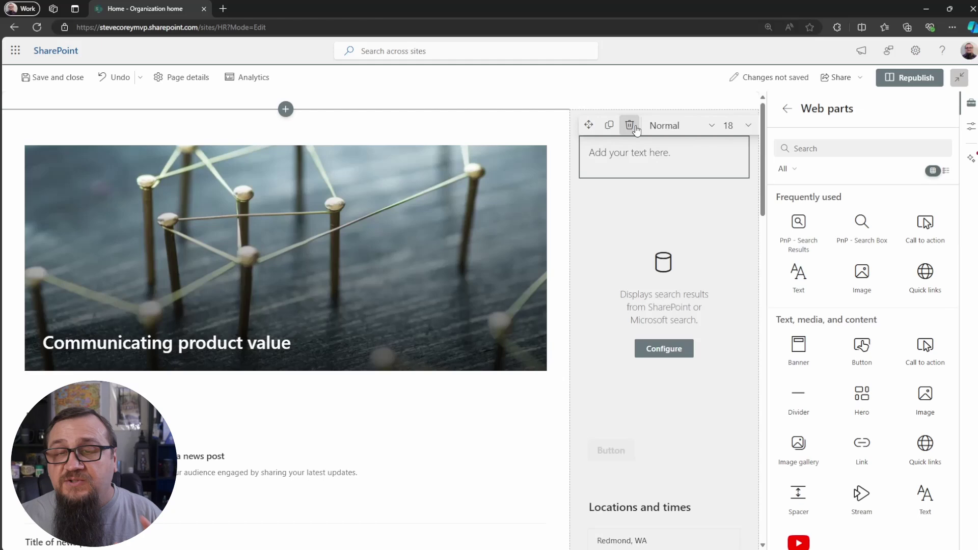
left_click(630, 124)
left_click(656, 125)
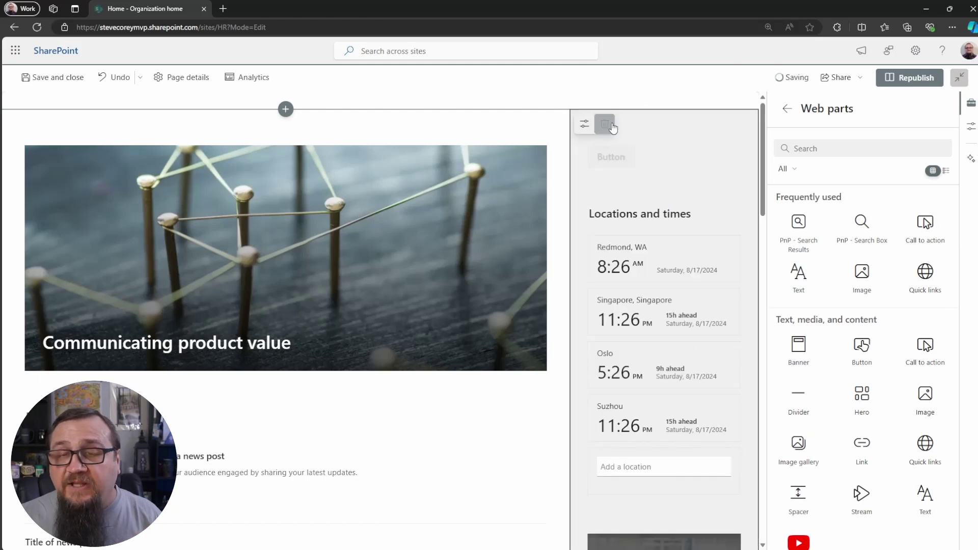
left_click(605, 124)
scroll(867, 290, "down", 2)
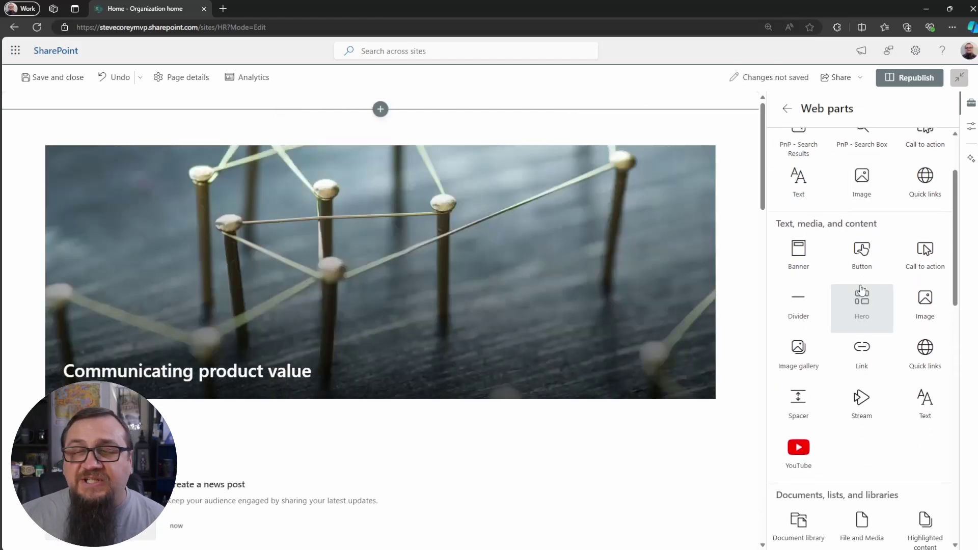
scroll(867, 289, "up", 2)
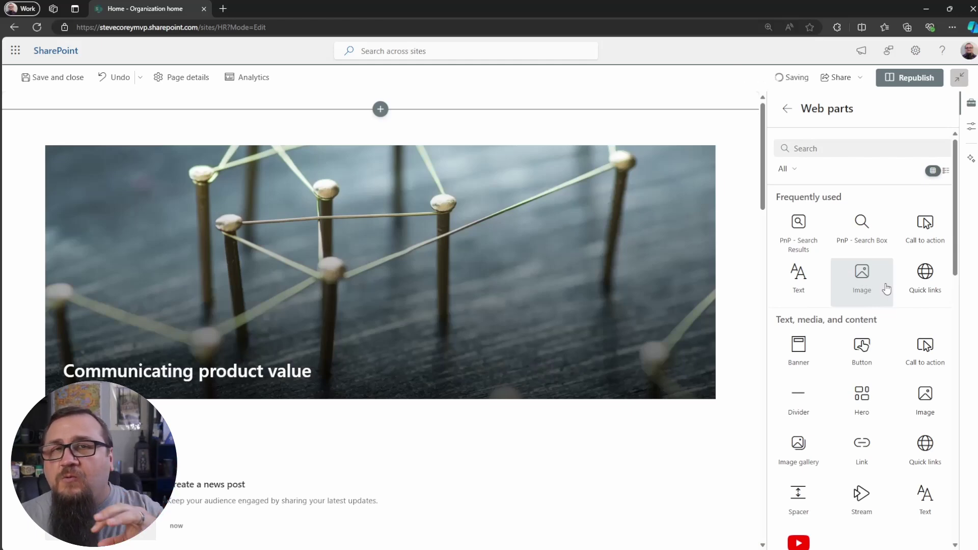
scroll(898, 319, "down", 3)
scroll(892, 314, "up", 2)
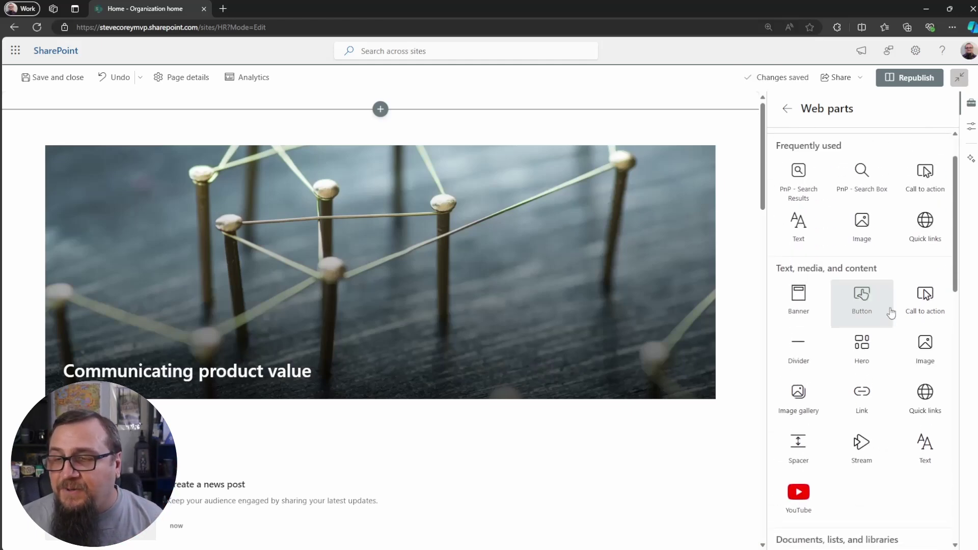
scroll(892, 313, "up", 1)
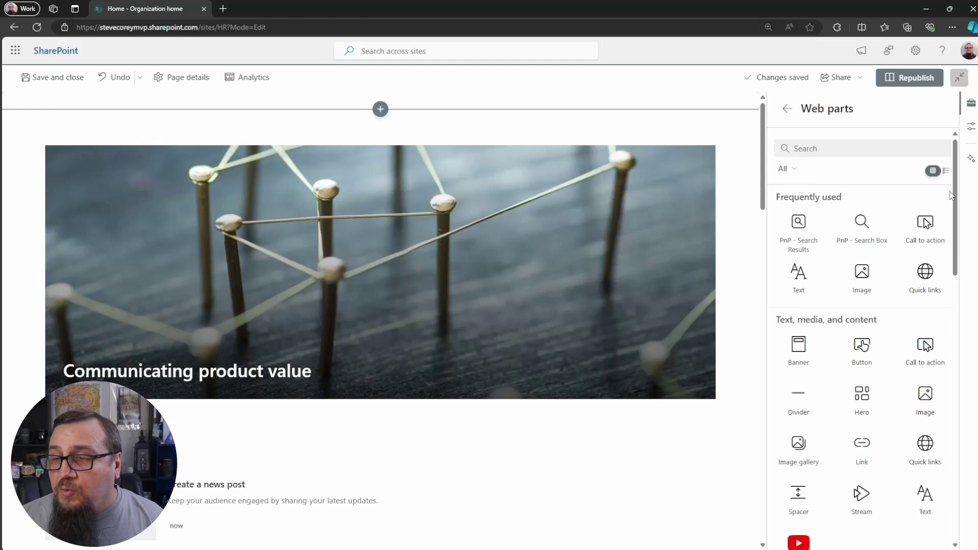
left_click_drag(951, 195, 974, 461)
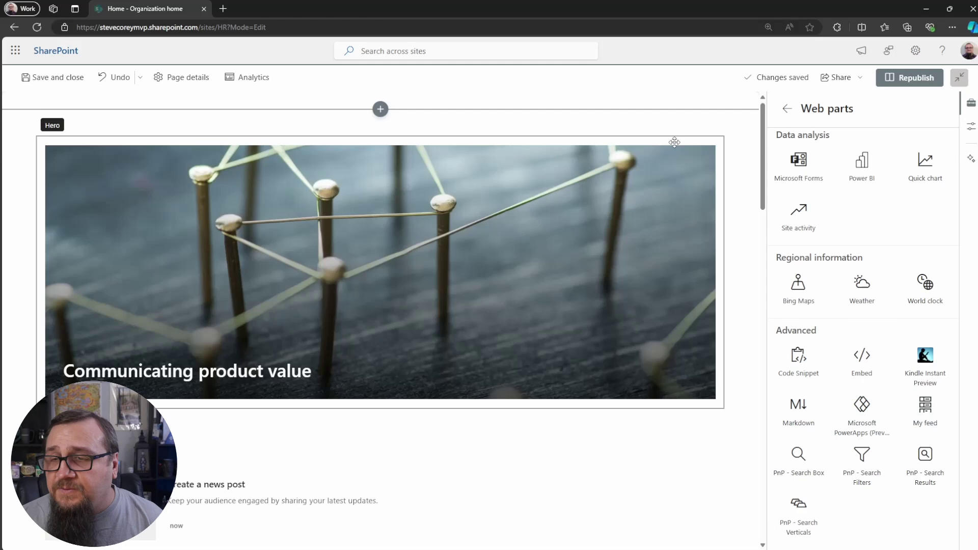
Search stock images for 'gr' and add the grass fire image above the hero
left_click(787, 109)
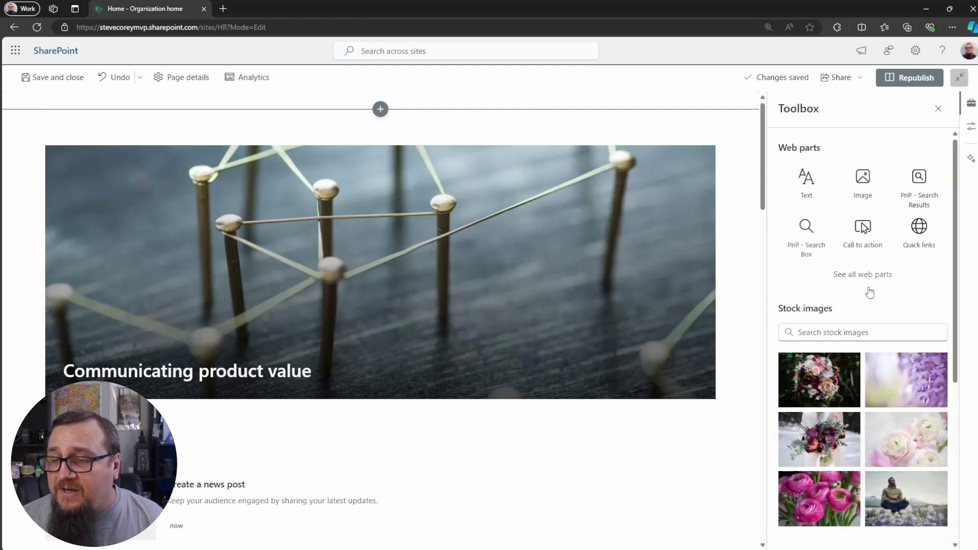
scroll(870, 290, "down", 3)
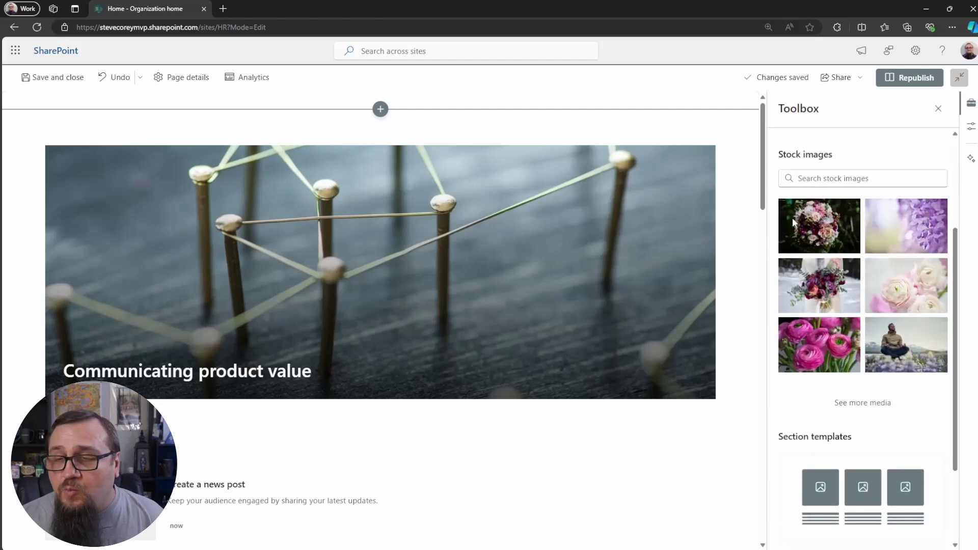
left_click(822, 176)
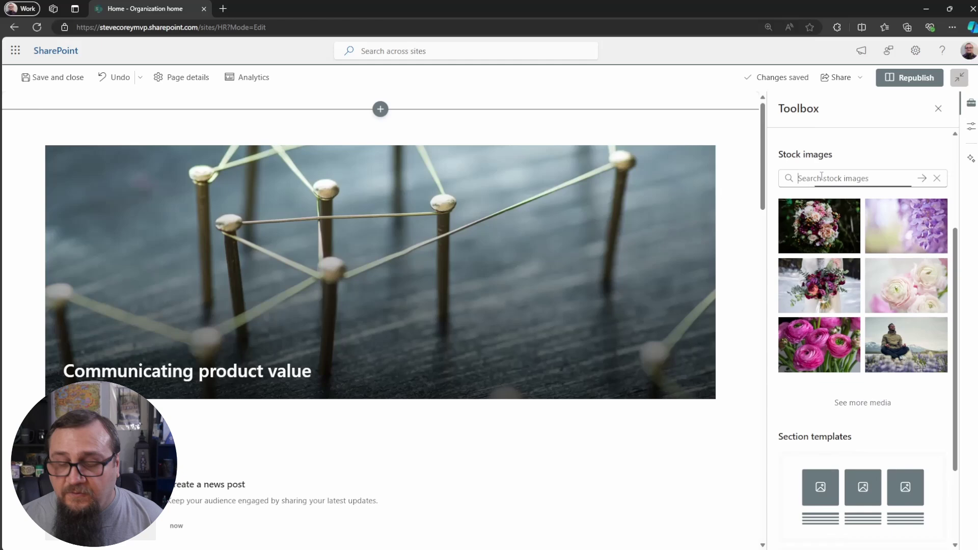
type("grass")
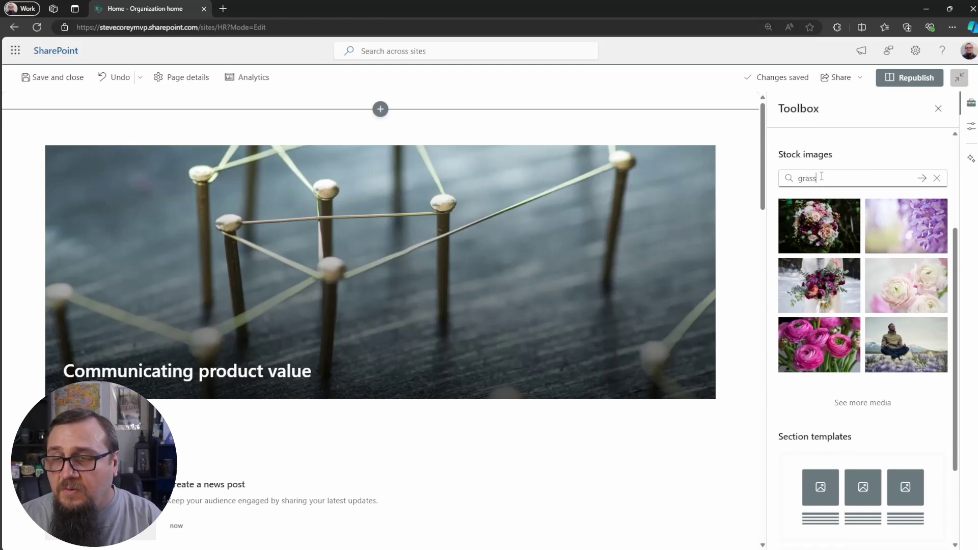
key("Return")
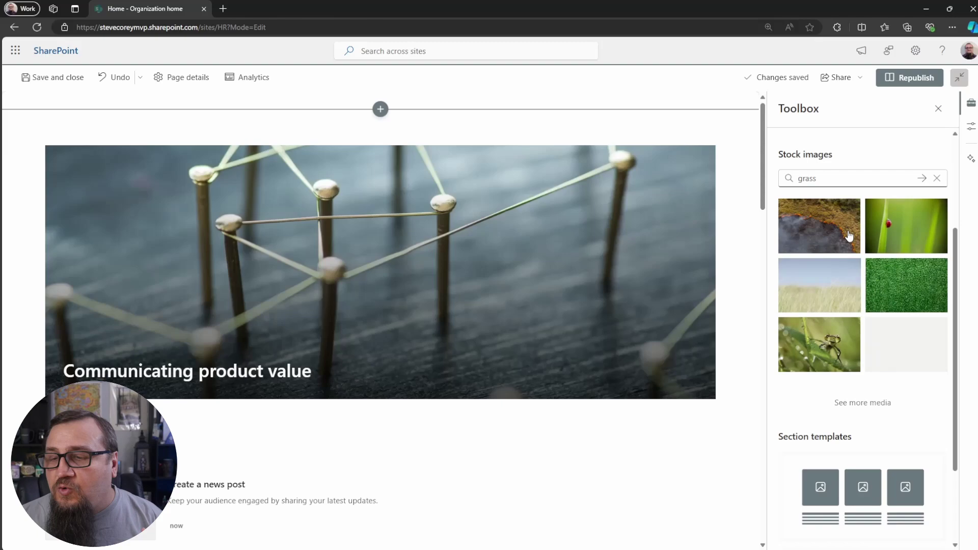
left_click_drag(849, 235, 541, 139)
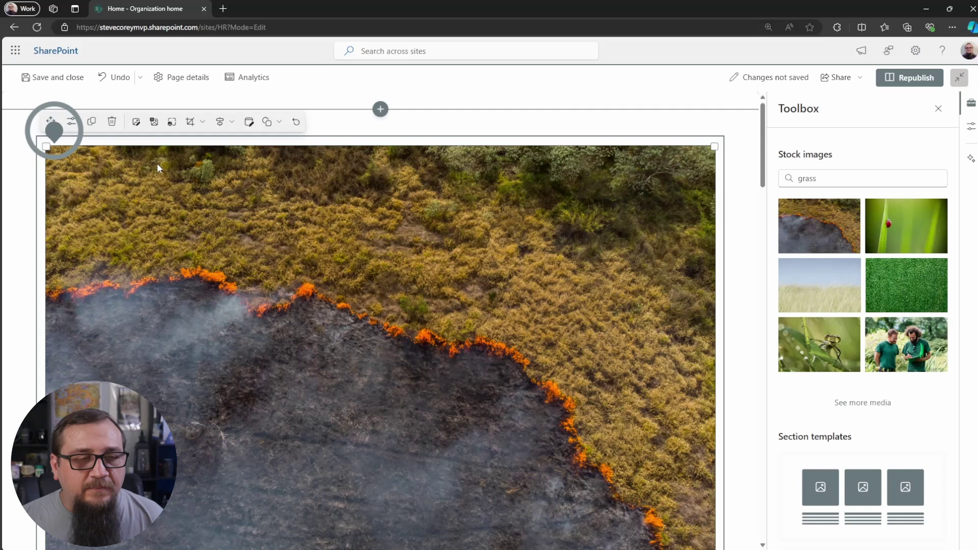
Crop the image to Pebble, then Teardrop, and delete it from the page
left_click(267, 122)
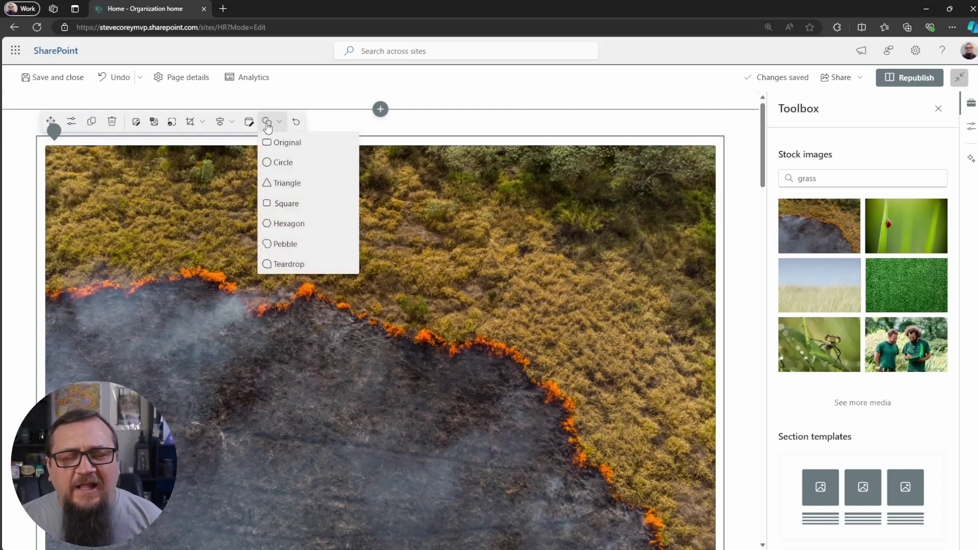
left_click(305, 245)
left_click(270, 125)
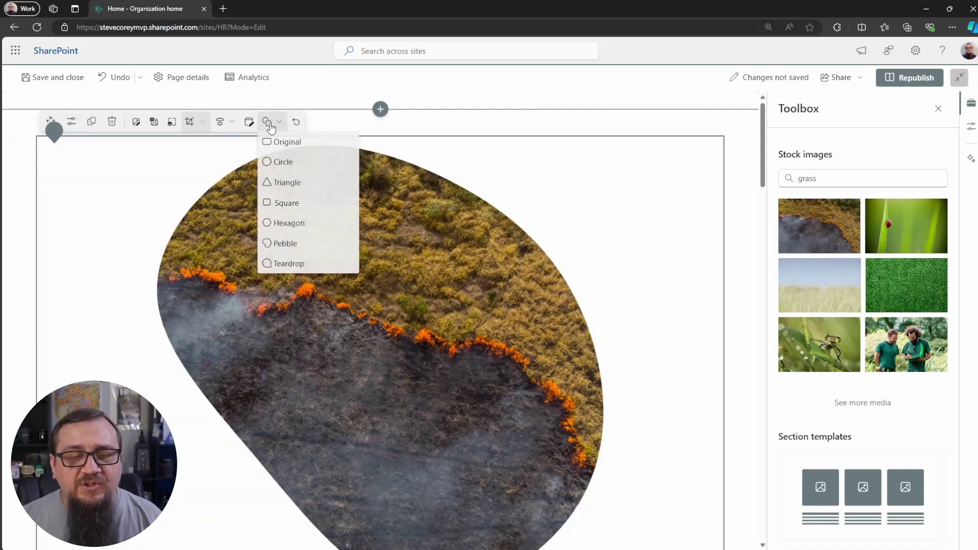
left_click(297, 263)
scroll(342, 262, "down", 3)
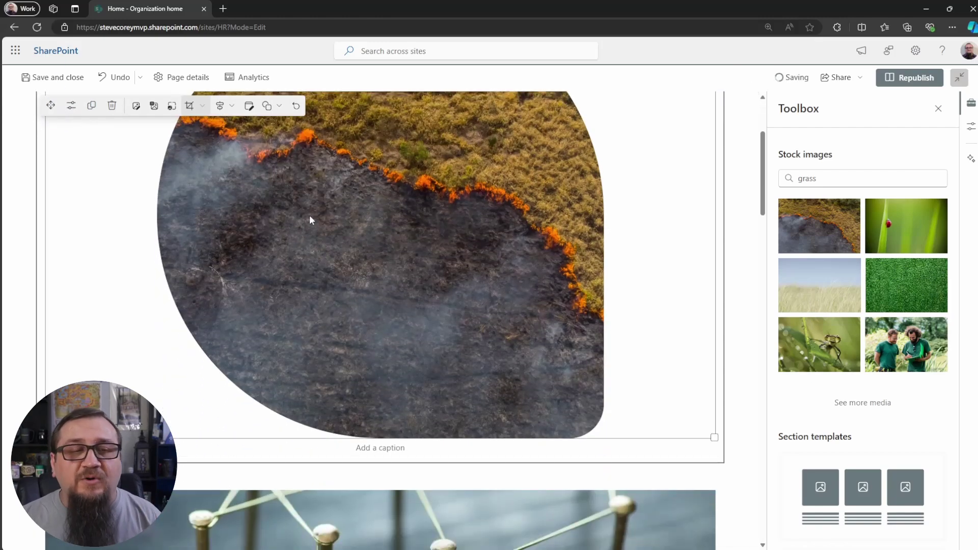
left_click(113, 106)
Delete the three-column image section from the page
scroll(875, 278, "down", 1)
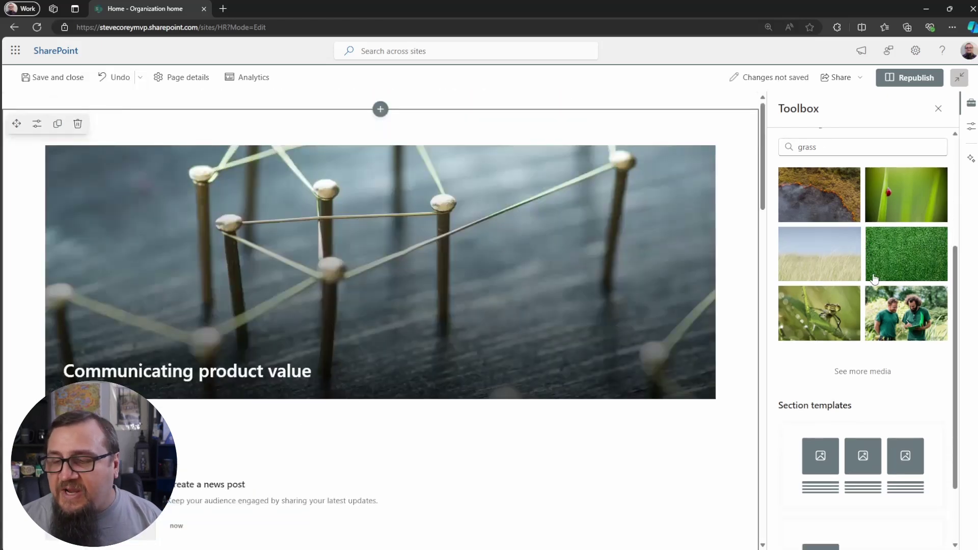
scroll(875, 279, "down", 2)
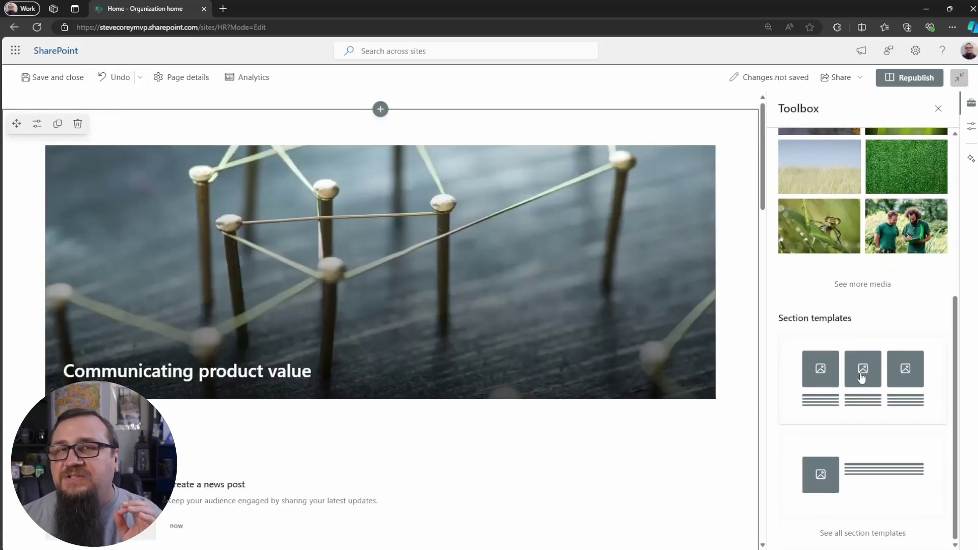
scroll(612, 347, "down", 2)
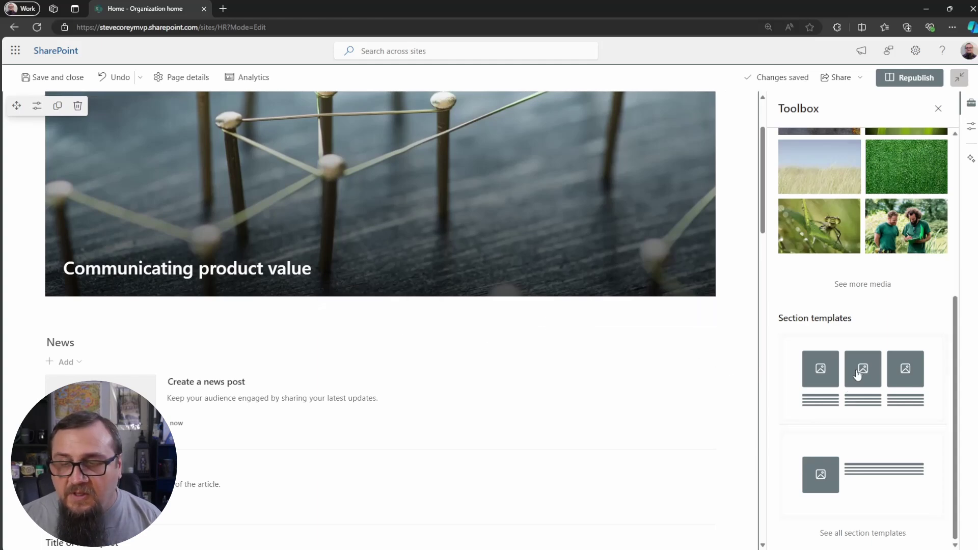
scroll(661, 351, "down", 3)
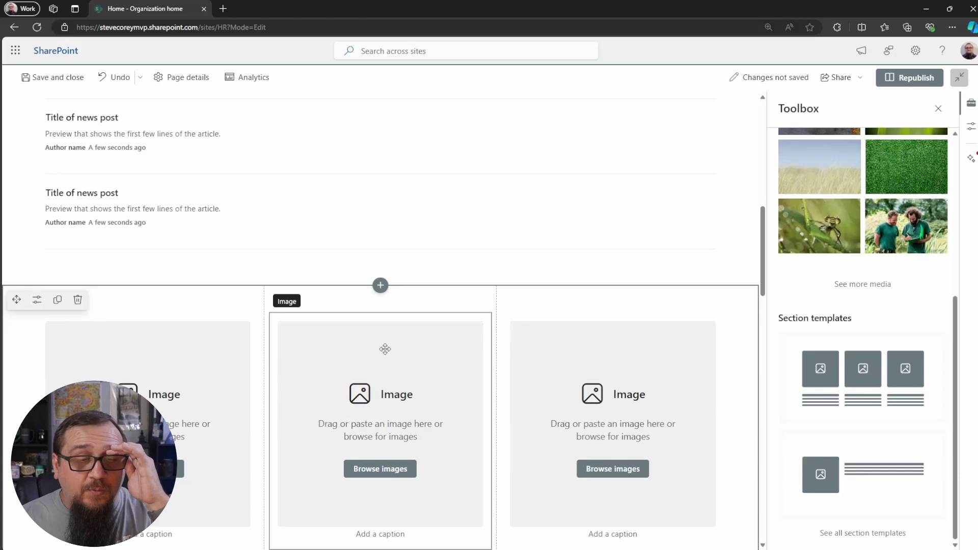
scroll(310, 331, "down", 3)
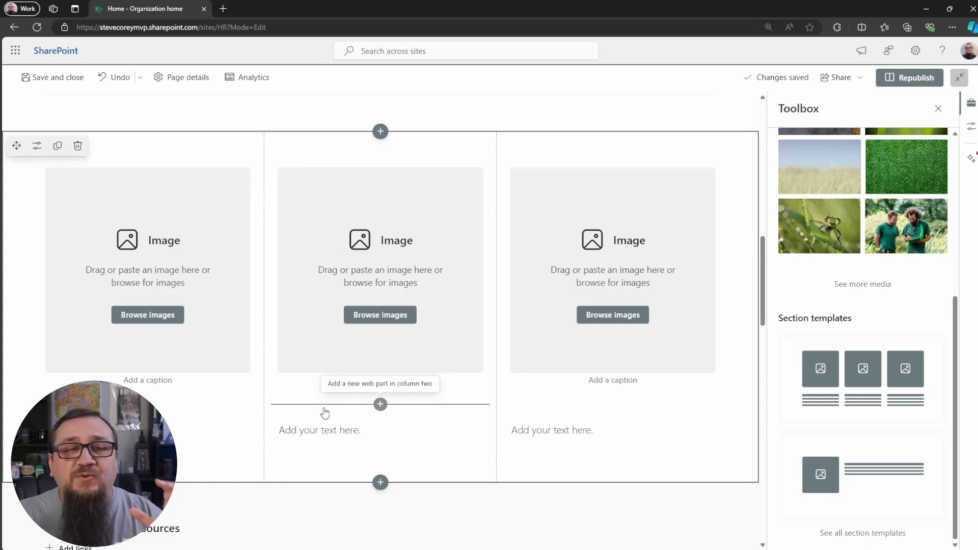
left_click(78, 145)
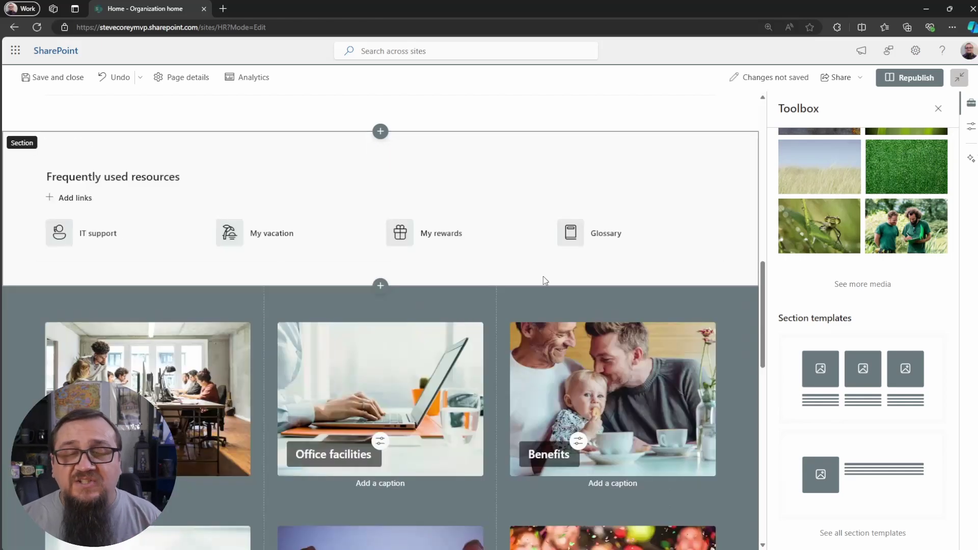
Show the full catalog of section templates in the toolbox
scroll(565, 288, "up", 10)
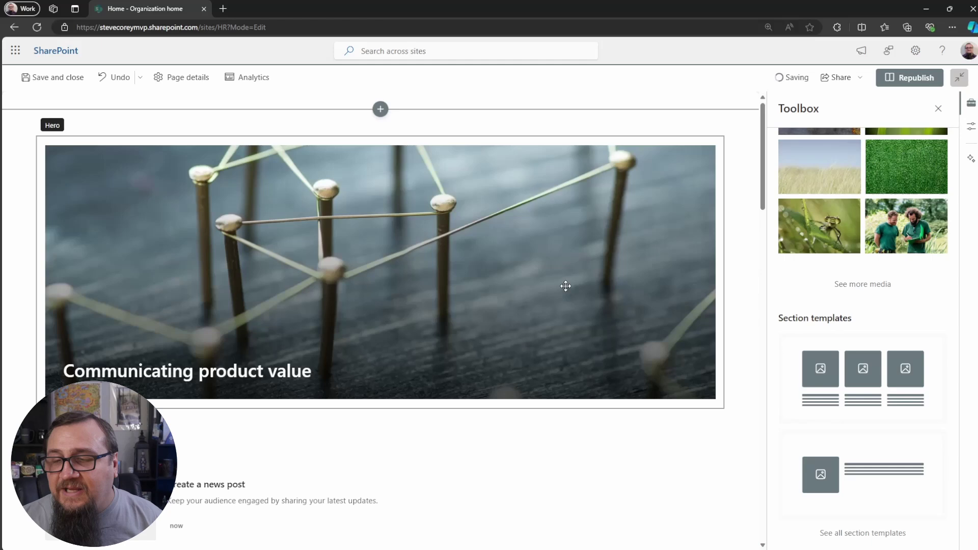
left_click(867, 533)
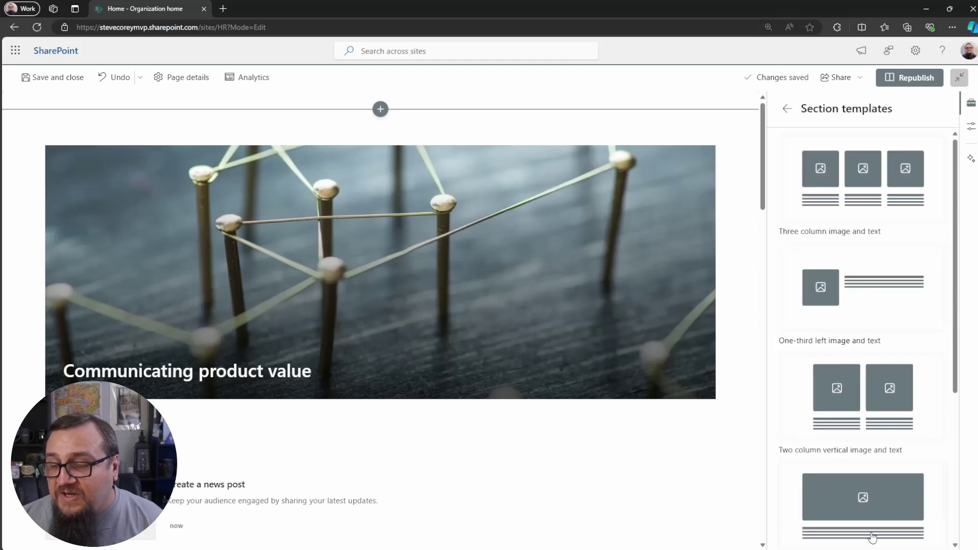
scroll(890, 371, "down", 5)
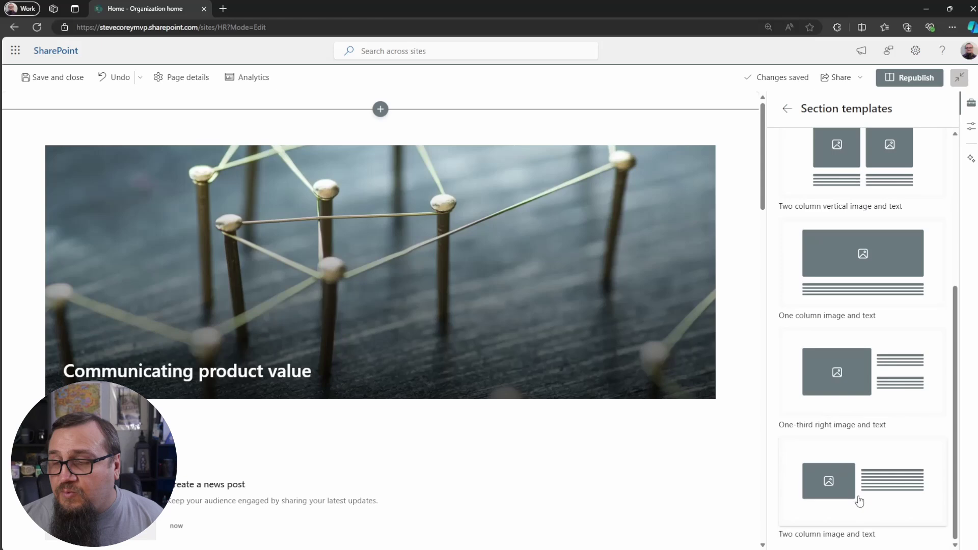
scroll(868, 479, "up", 5)
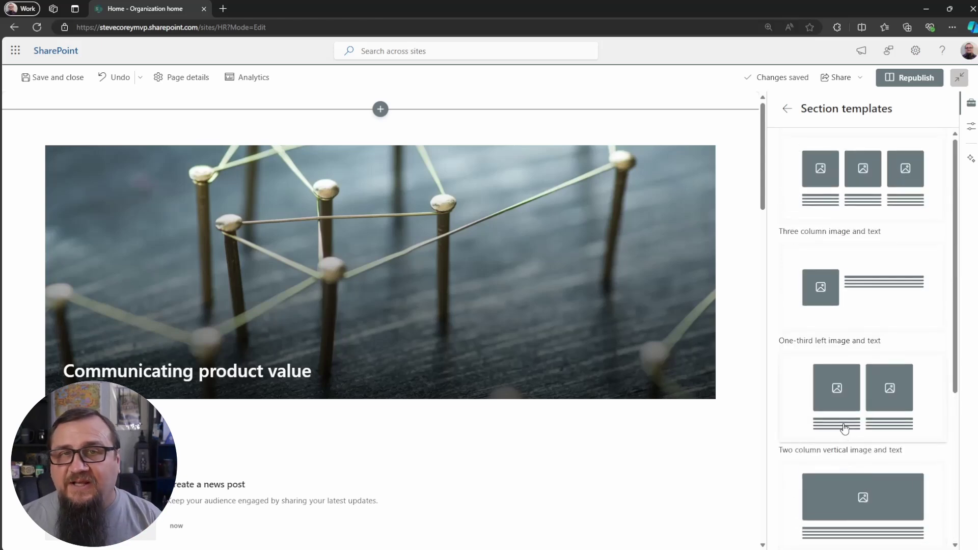
Select the Communicating product value hero and review its layout, Tiles/Layers and properties
left_click(402, 180)
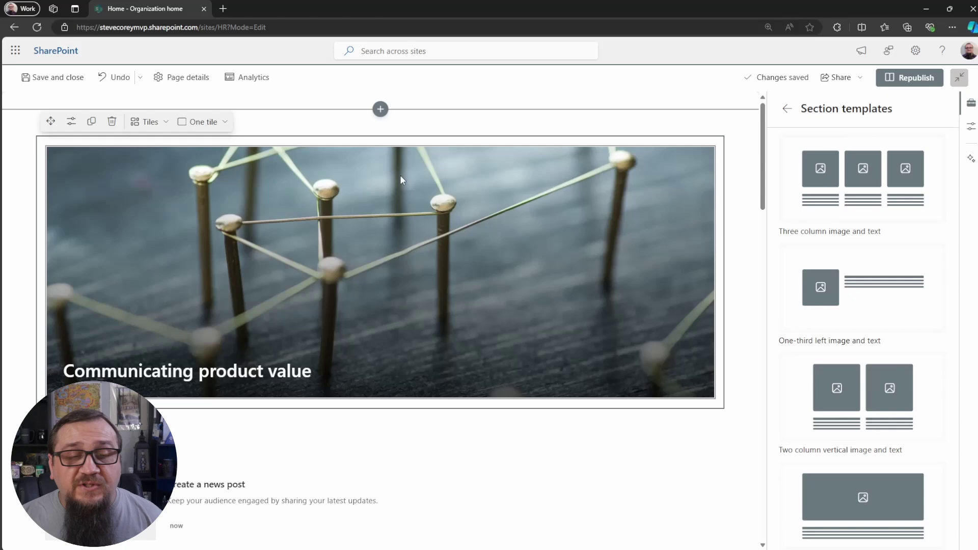
left_click(224, 125)
left_click(148, 122)
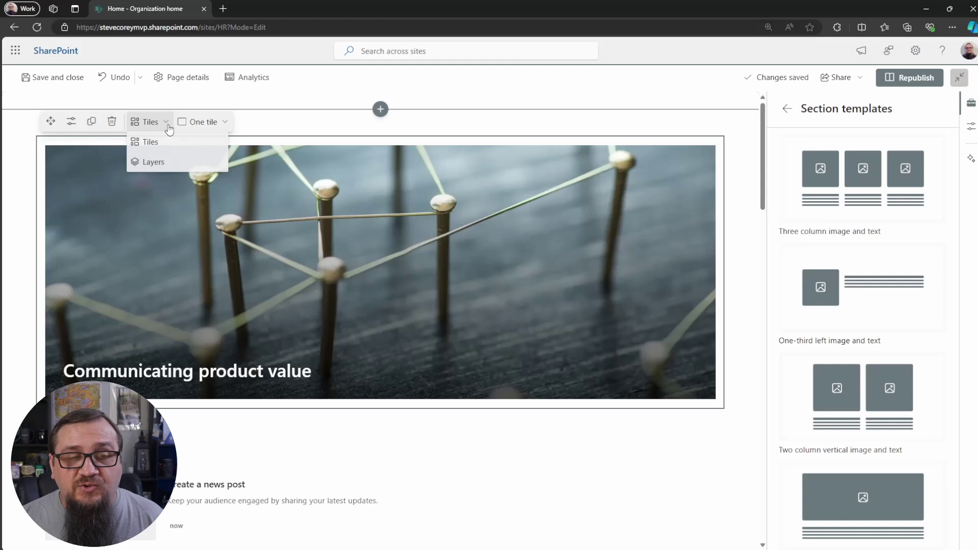
left_click(72, 123)
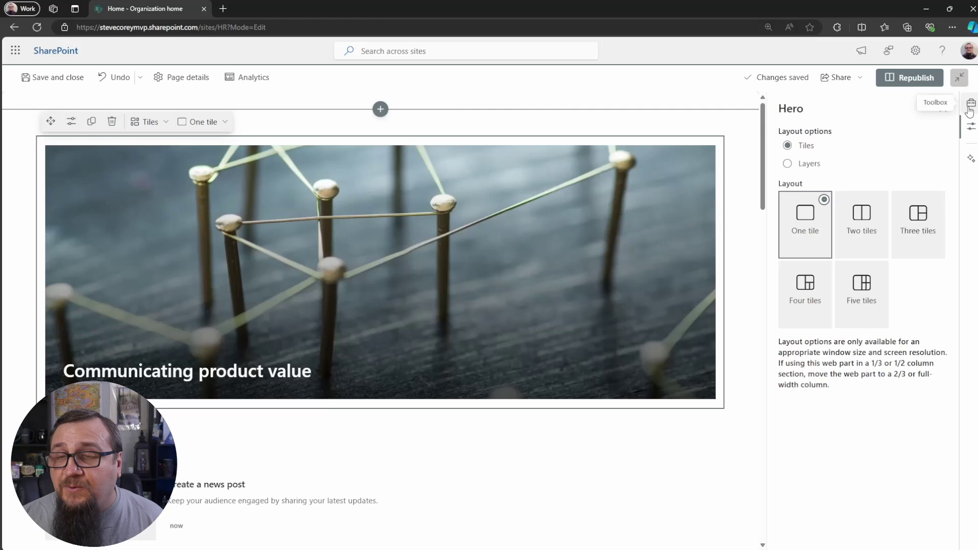
Set the hero section's background to Constellation lines on dark blue
left_click(619, 137)
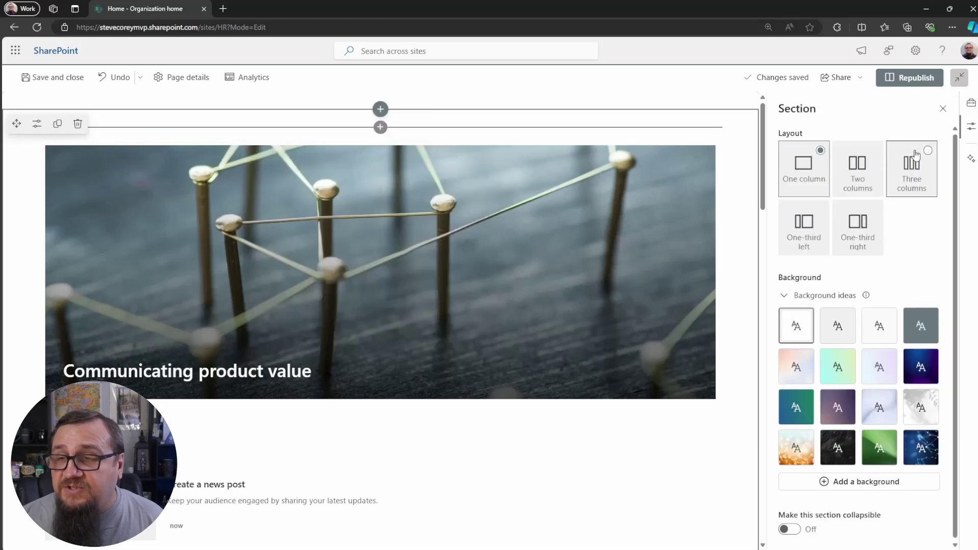
left_click(972, 103)
left_click(971, 126)
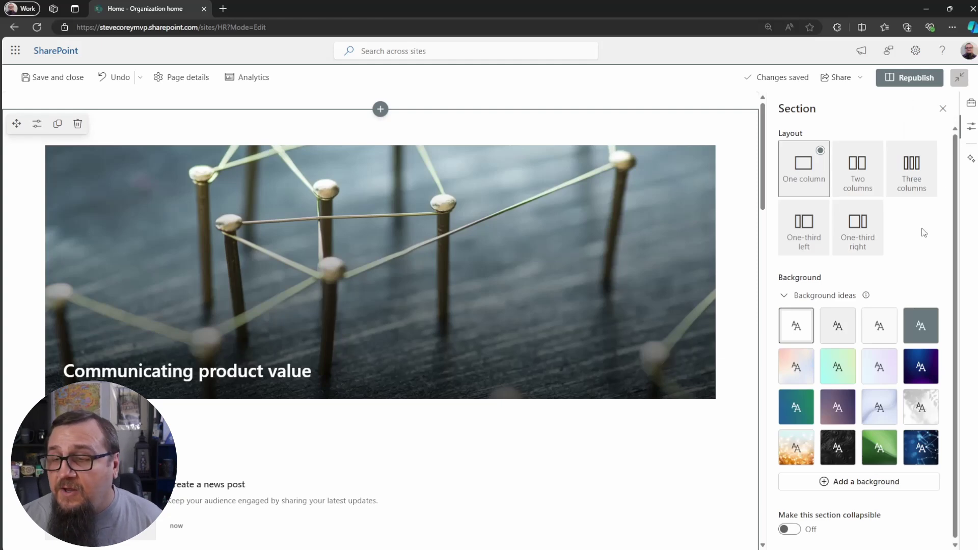
scroll(915, 284, "down", 1)
left_click(918, 366)
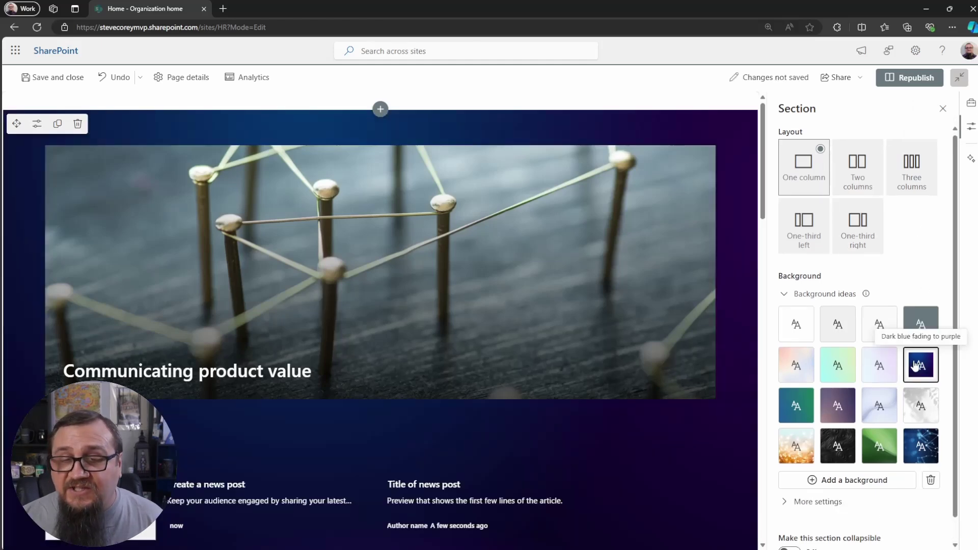
left_click(920, 443)
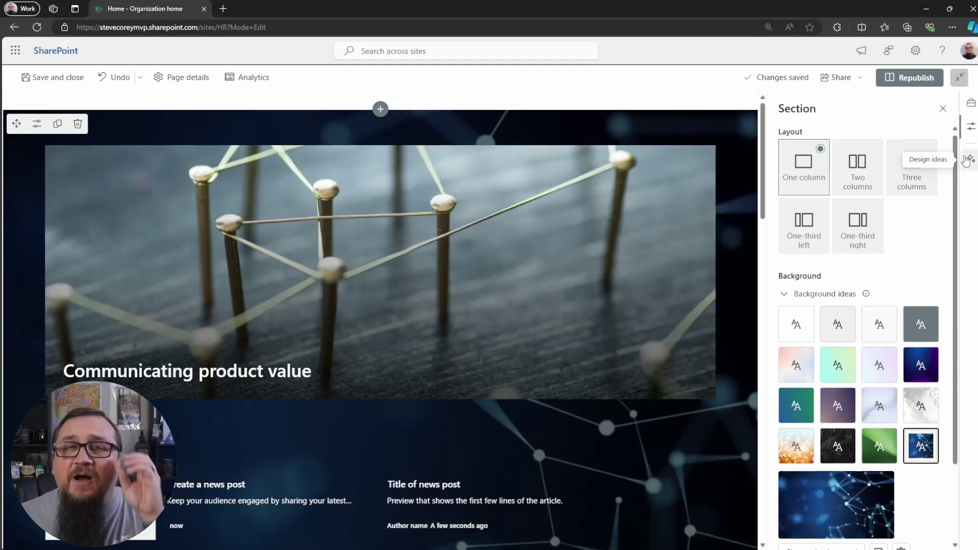
Show Design ideas for the hero section, then open and close the column-one web part list
left_click(967, 160)
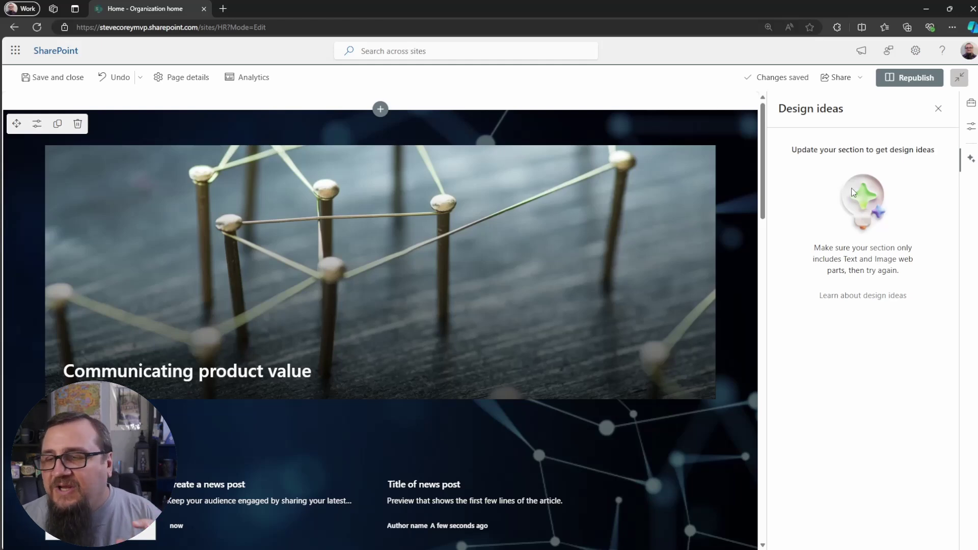
left_click(667, 127)
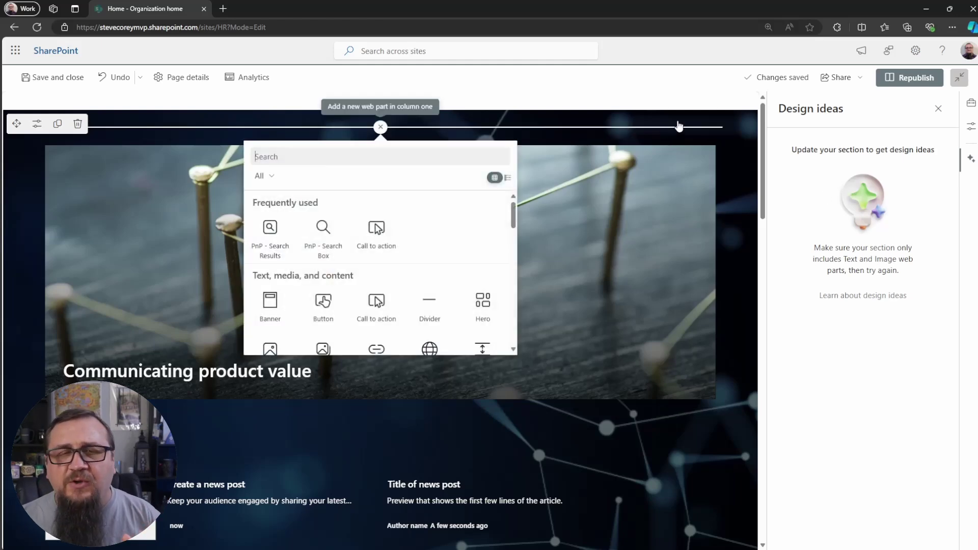
left_click(736, 156)
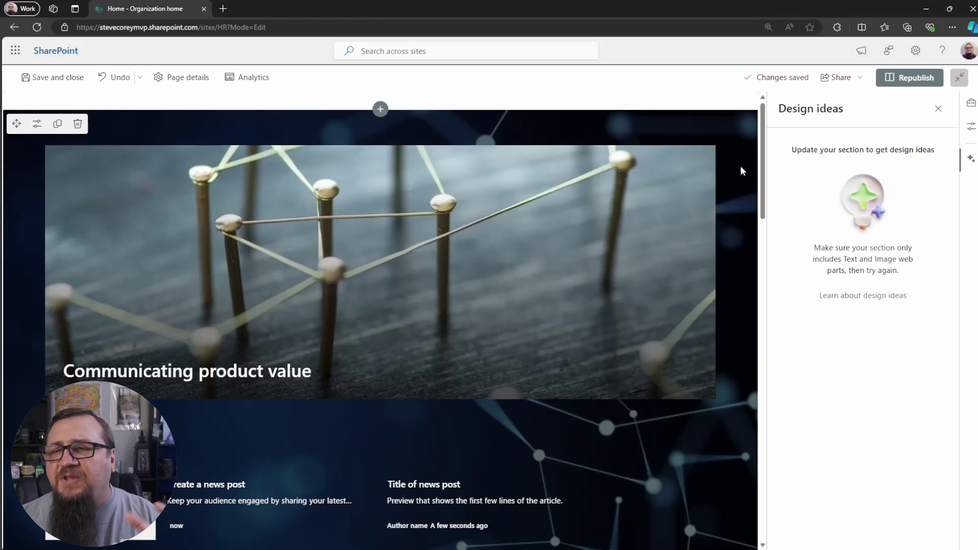